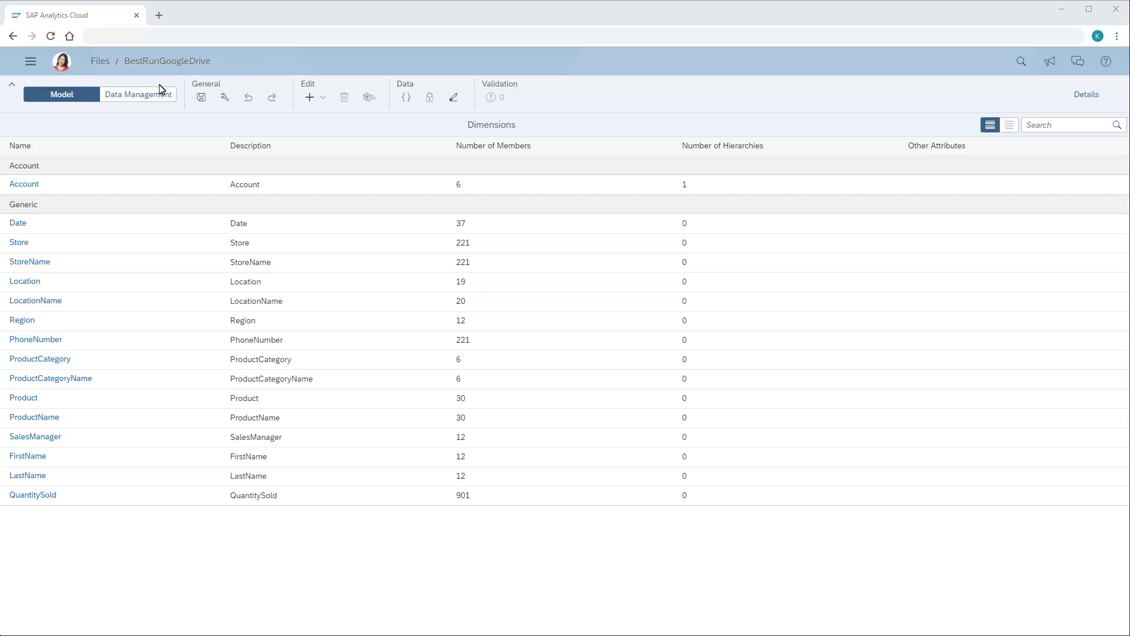
- Switch the model to Data Management and select the BestRun_Region_Model_Structure.xlsx import job
{"action": "left_click", "coordinate": [135, 93]}
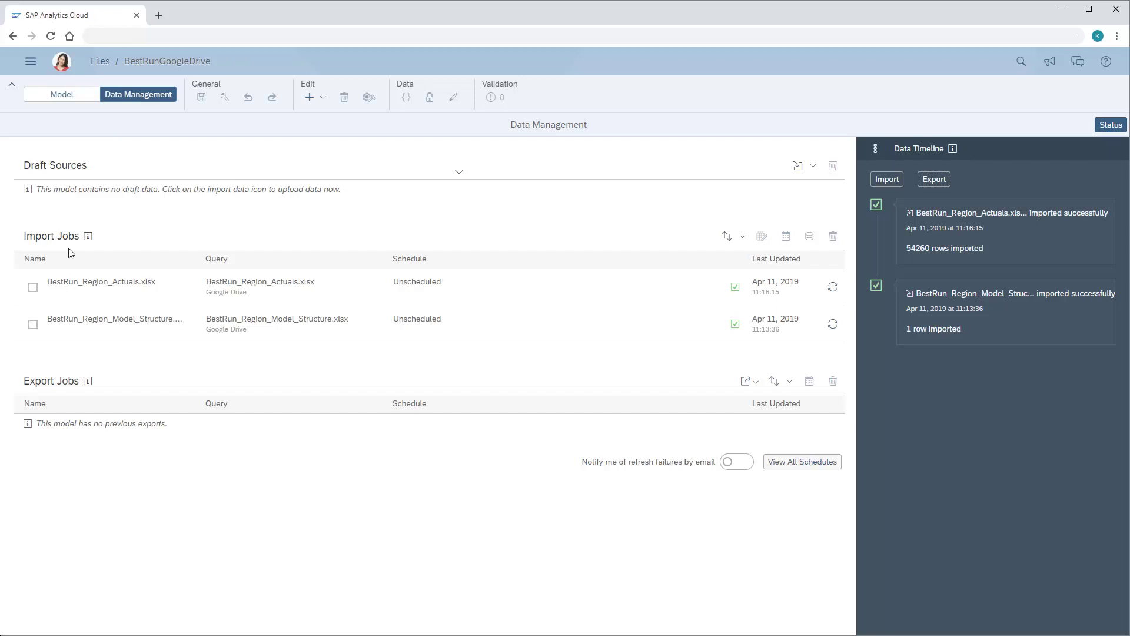
{"action": "left_click", "coordinate": [33, 324]}
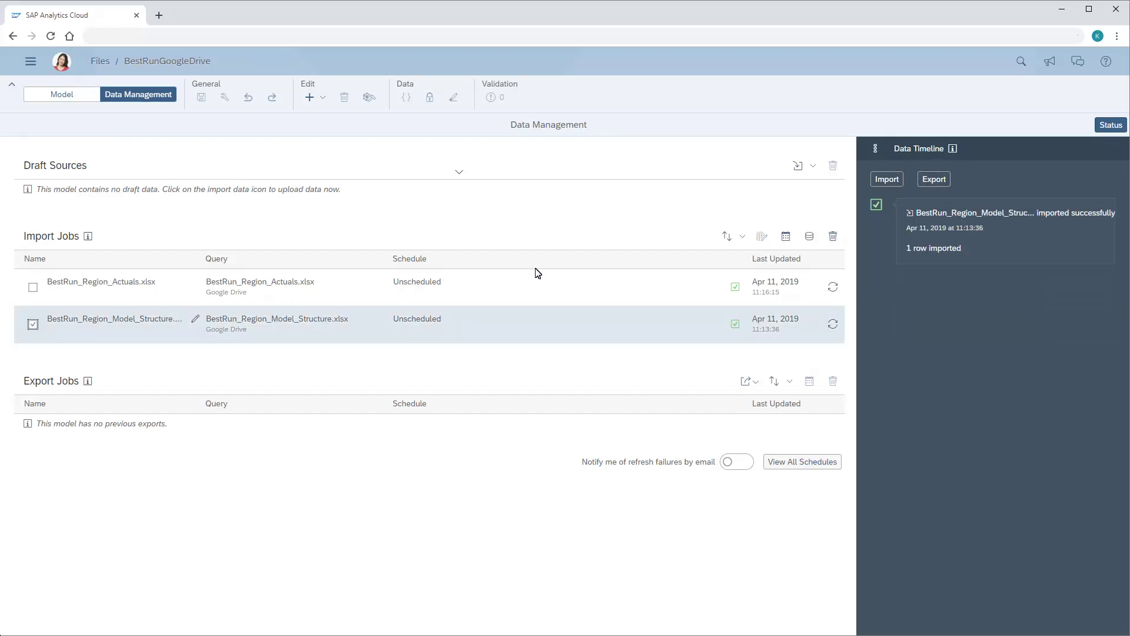
- Open the Model_Structure job's import settings, then close them without saving
{"action": "left_click", "coordinate": [810, 237]}
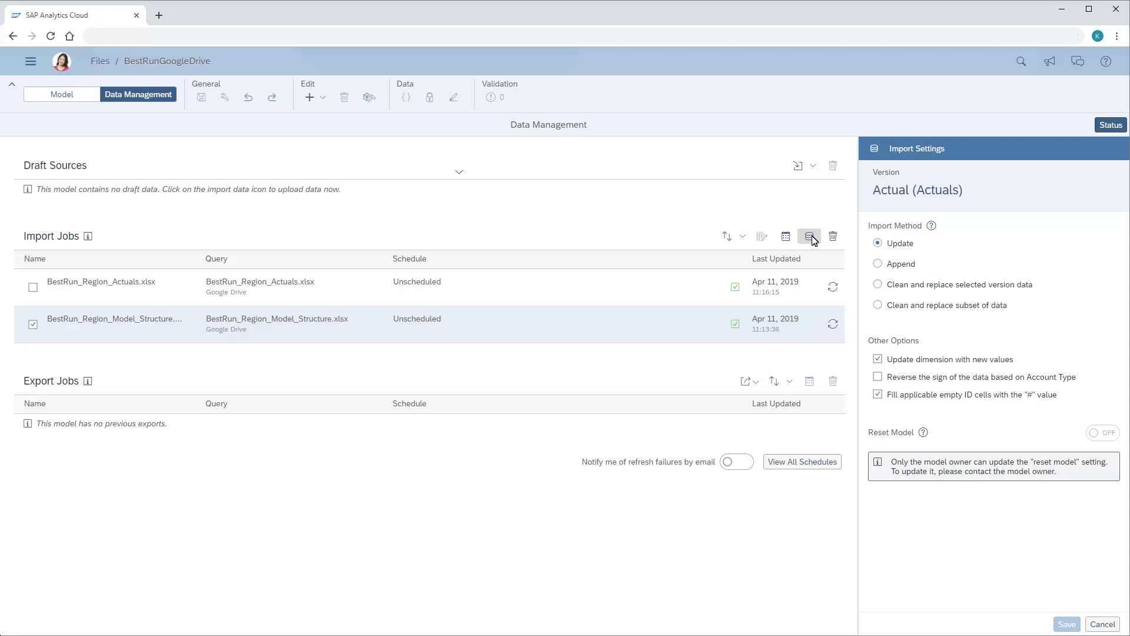
{"action": "left_click", "coordinate": [1102, 624]}
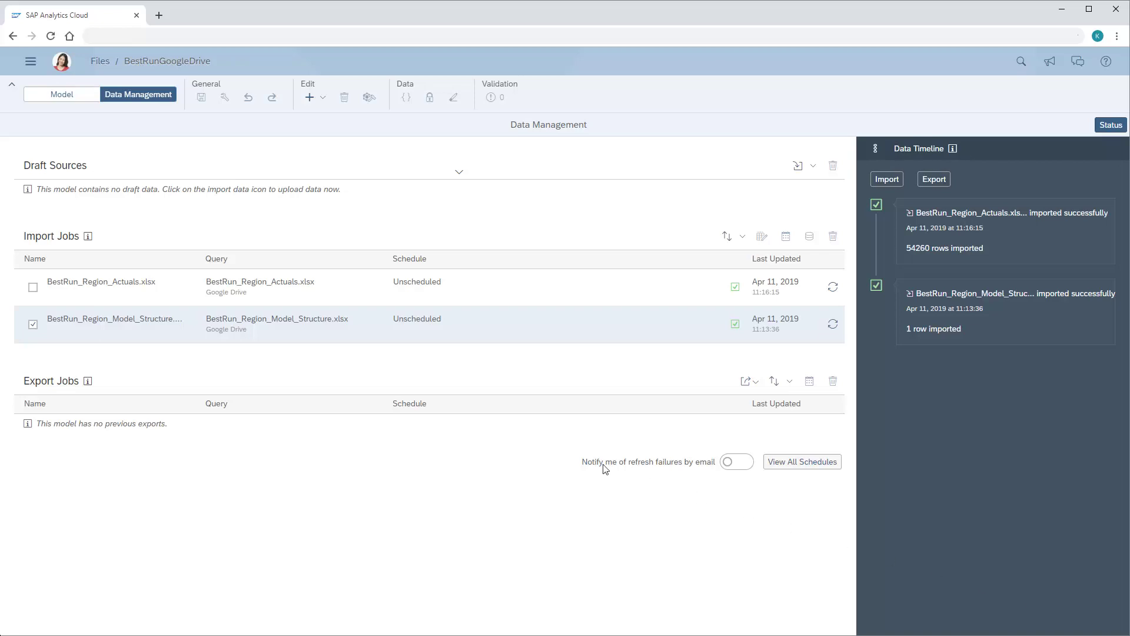
- Schedule both import jobs together, keeping 'Stop if any query fails', with Model_Structure refreshing first
{"action": "left_click", "coordinate": [32, 288]}
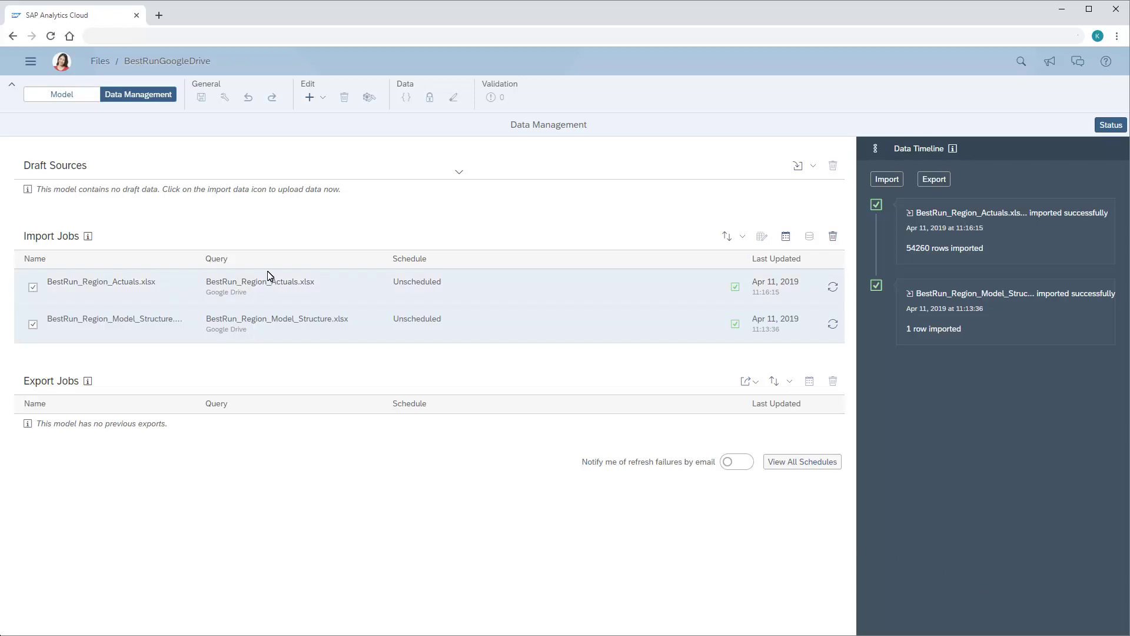
{"action": "left_click", "coordinate": [786, 237]}
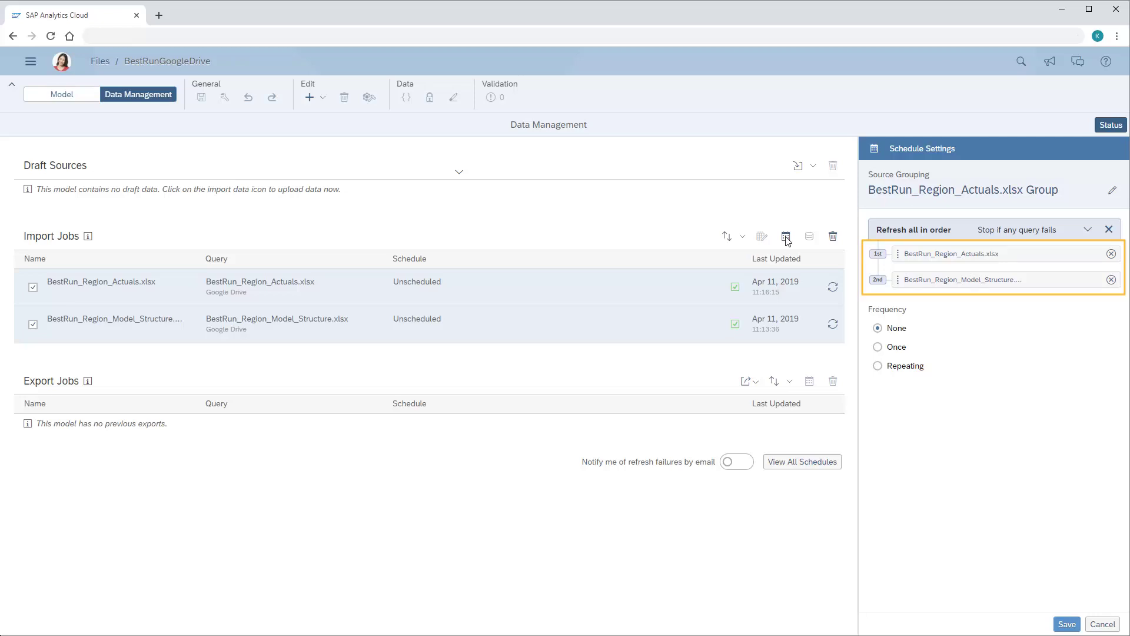
{"action": "left_click", "coordinate": [1089, 230]}
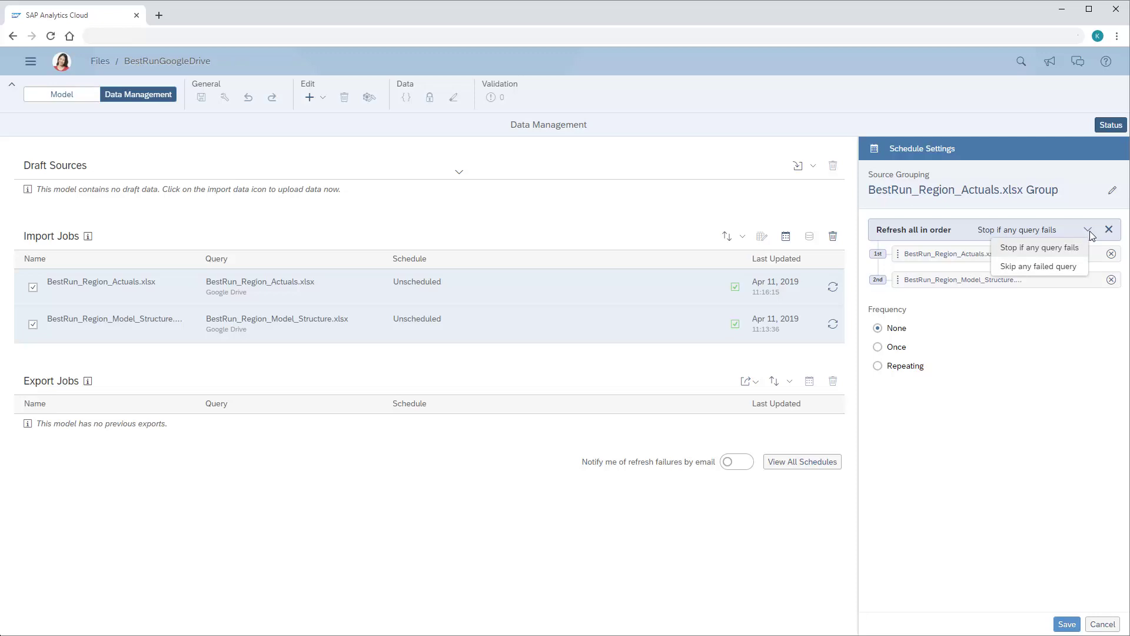
{"action": "left_click", "coordinate": [1046, 249]}
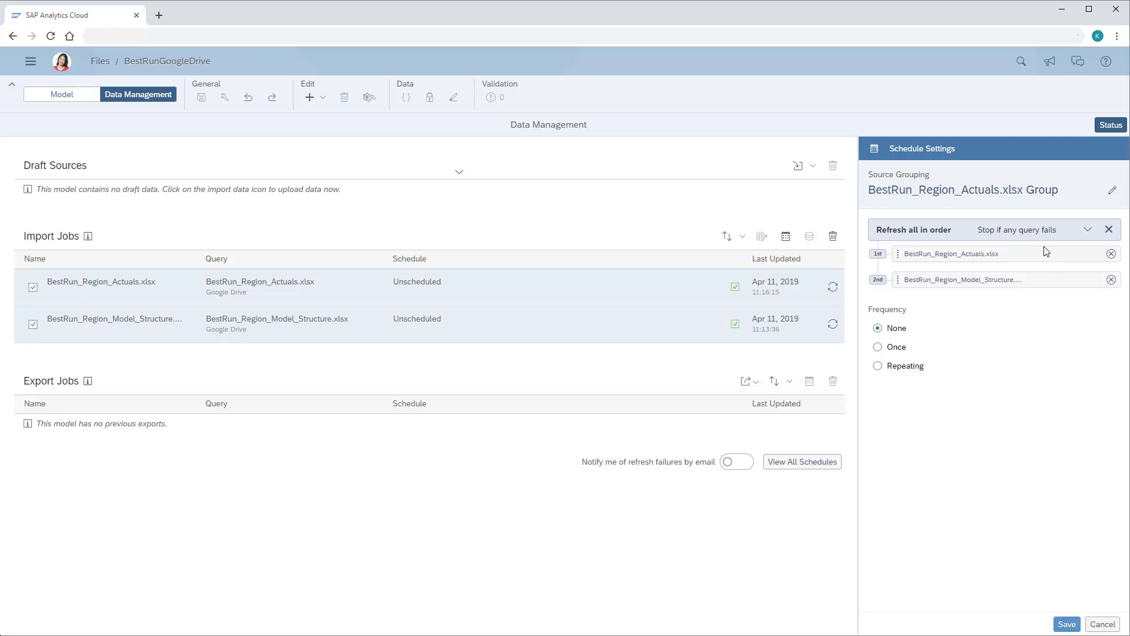
{"action": "left_click_drag", "start_coordinate": [899, 284], "coordinate": [904, 254]}
- Set the group's refresh to repeat weekly and save the schedule
{"action": "left_click", "coordinate": [879, 366]}
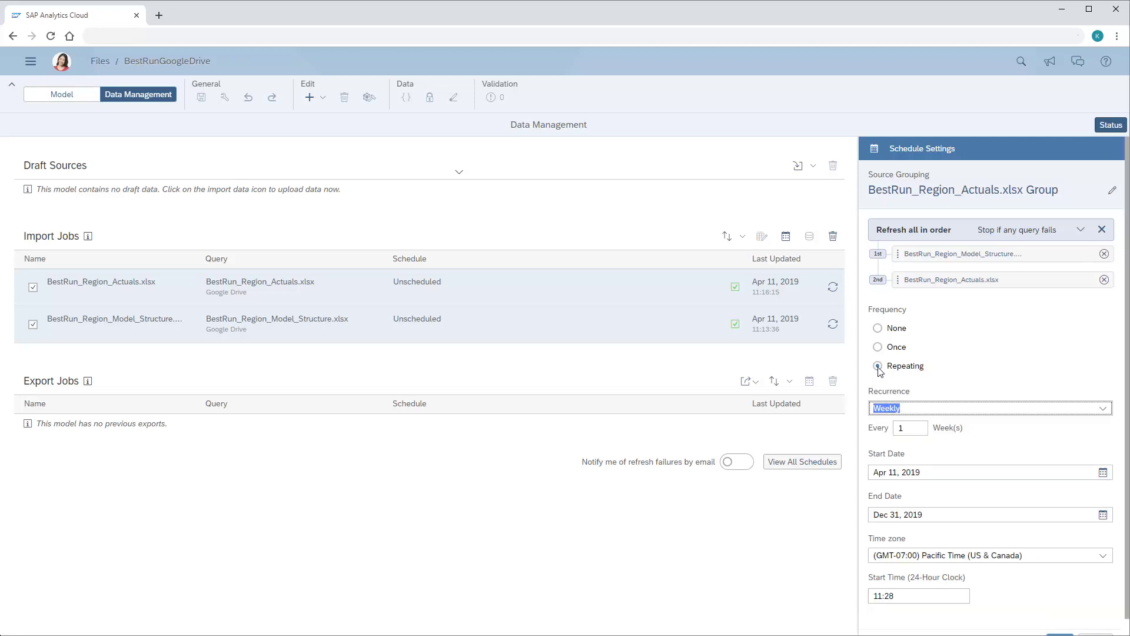
{"action": "left_click", "coordinate": [1106, 410]}
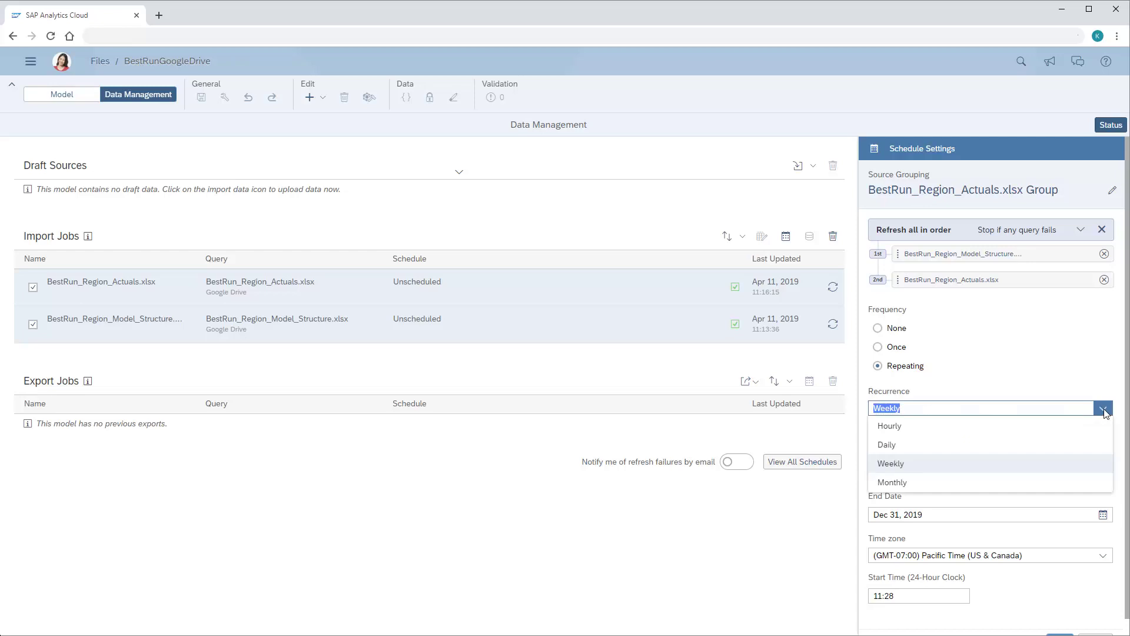
{"action": "left_click", "coordinate": [923, 464]}
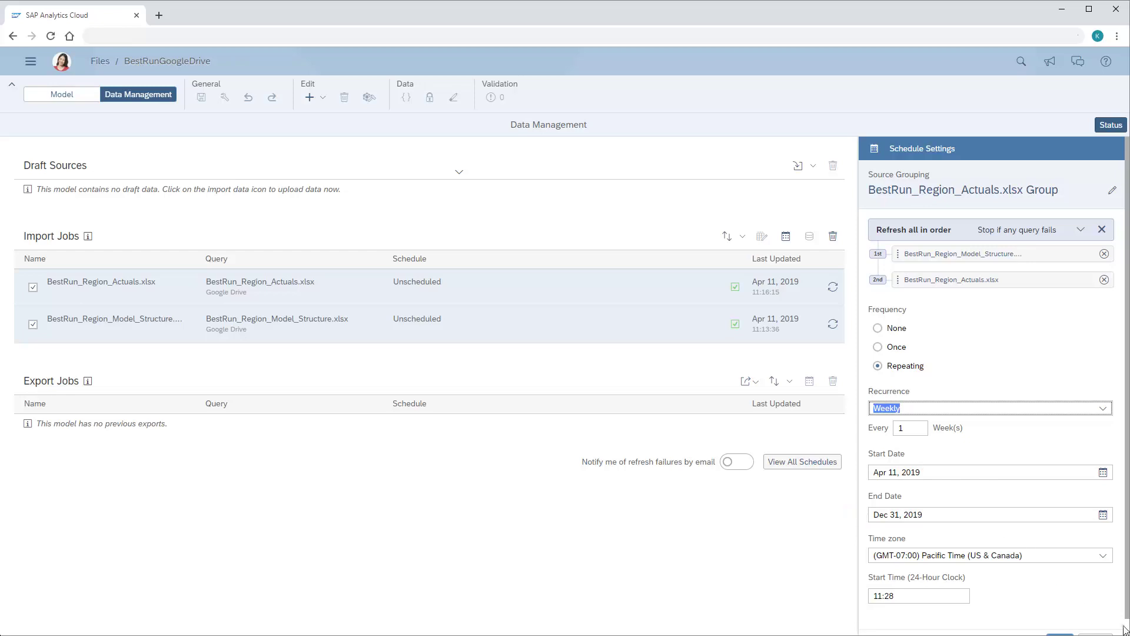
{"action": "scroll", "coordinate": [1120, 630], "scroll_direction": "down", "scroll_amount": 1}
{"action": "left_click", "coordinate": [1060, 624]}
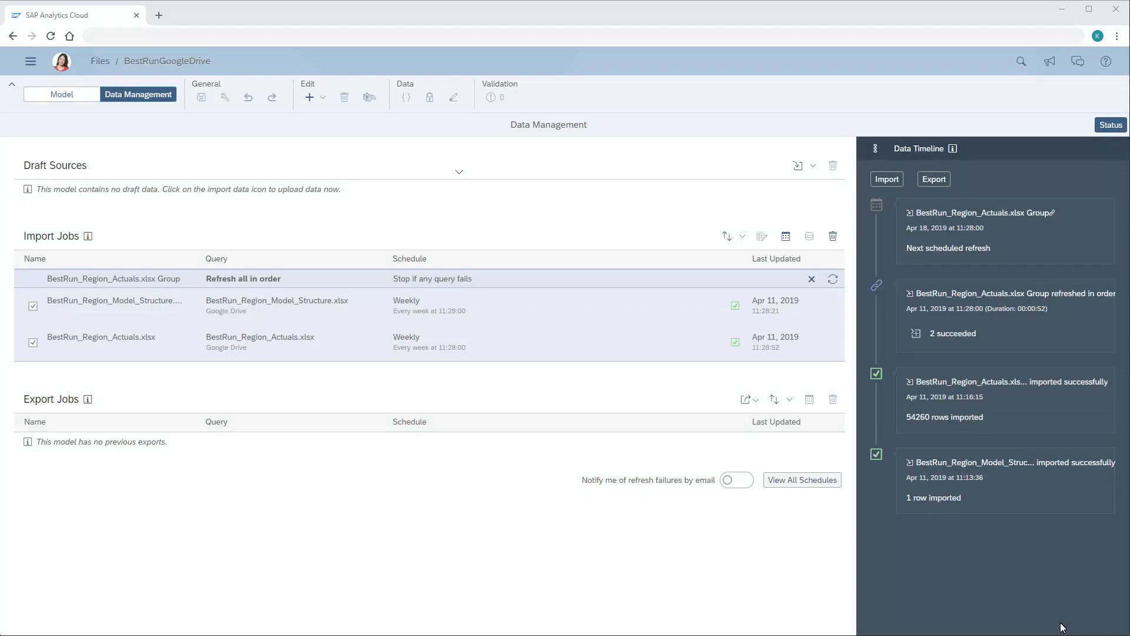
- Expand the '2 succeeded' group refresh entry to see 1 and 54260 rows imported
{"action": "left_click", "coordinate": [918, 333]}
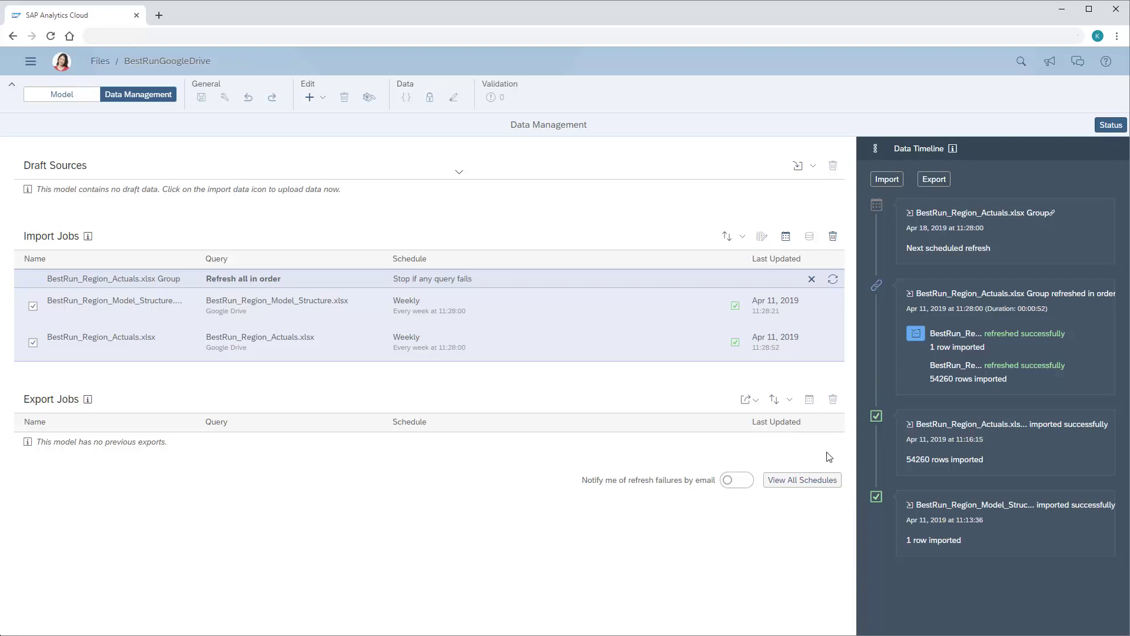
- Open the Schedule Status page from View All Schedules
{"action": "left_click", "coordinate": [810, 481]}
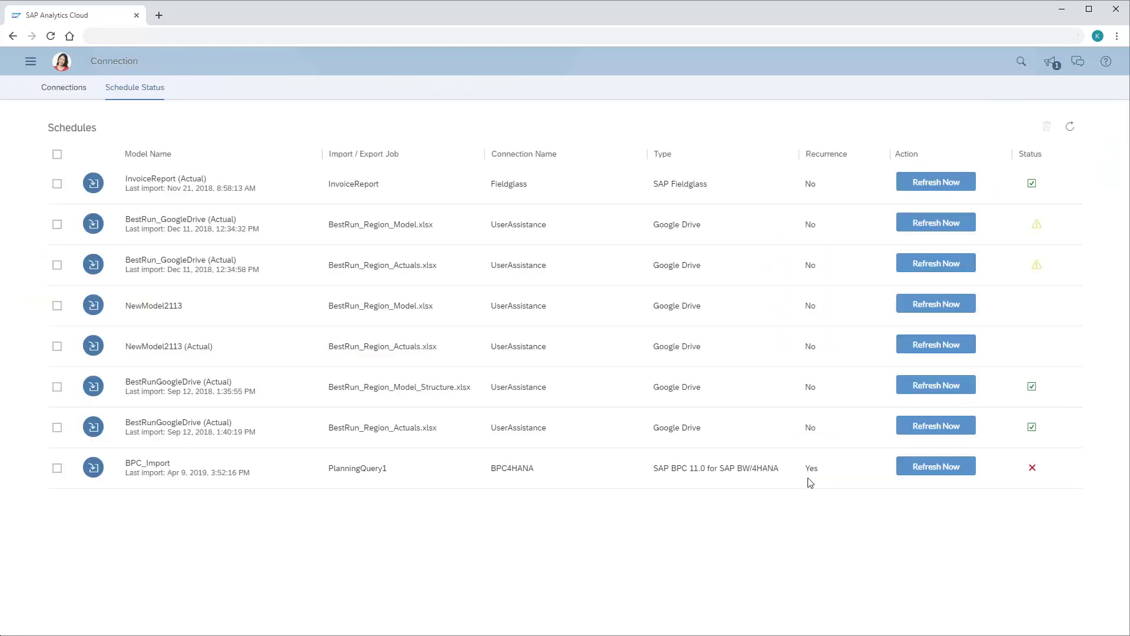